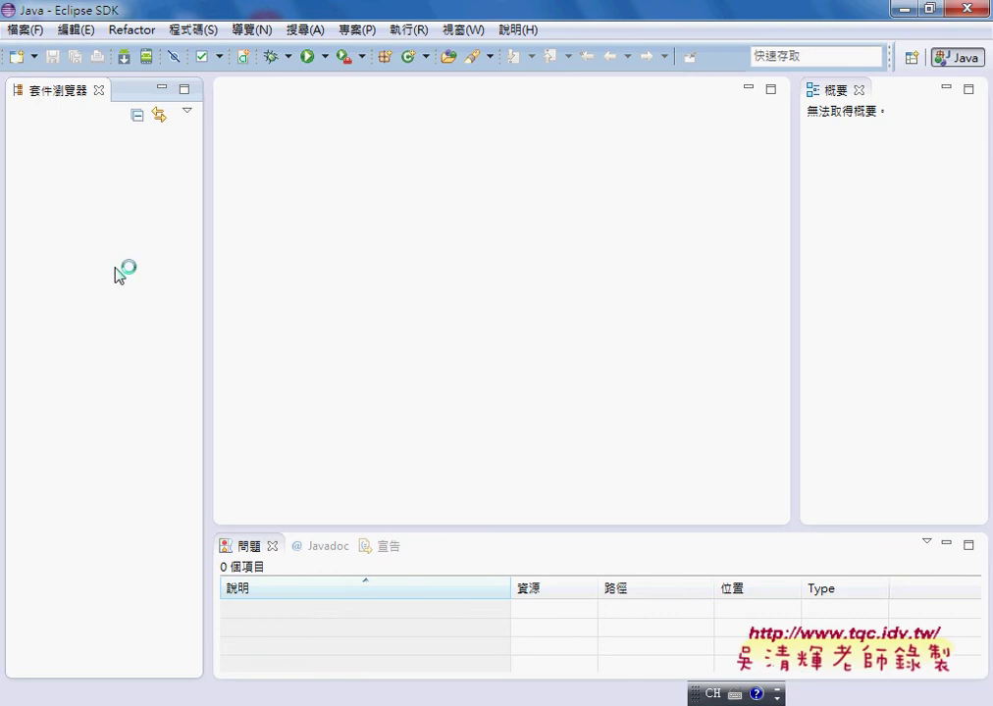
click(25, 30)
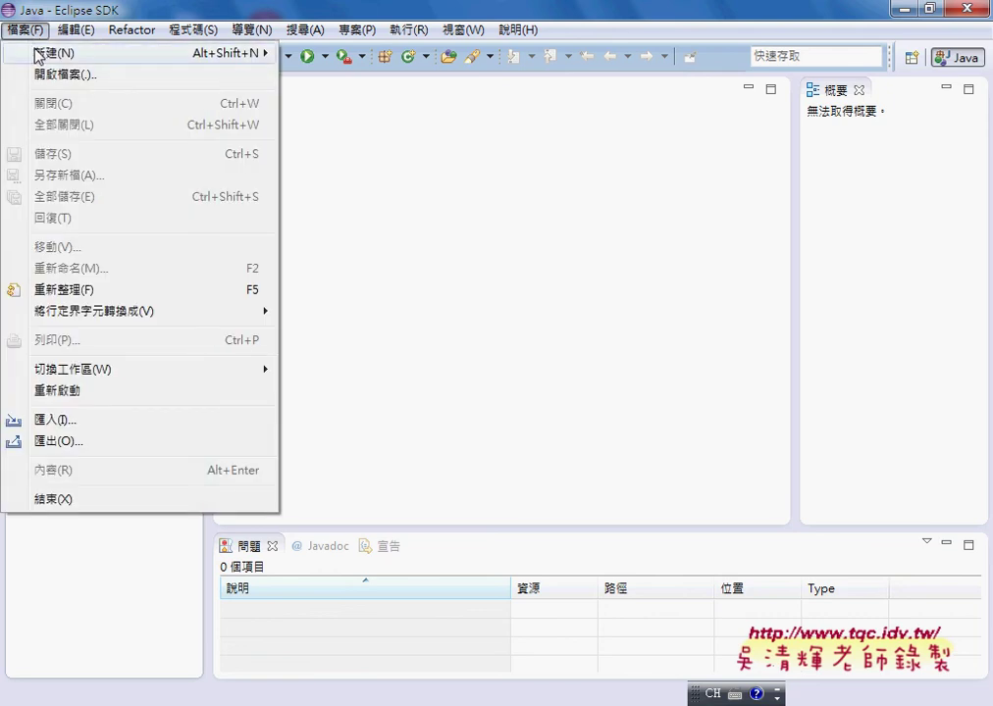
mouse_move(37, 55)
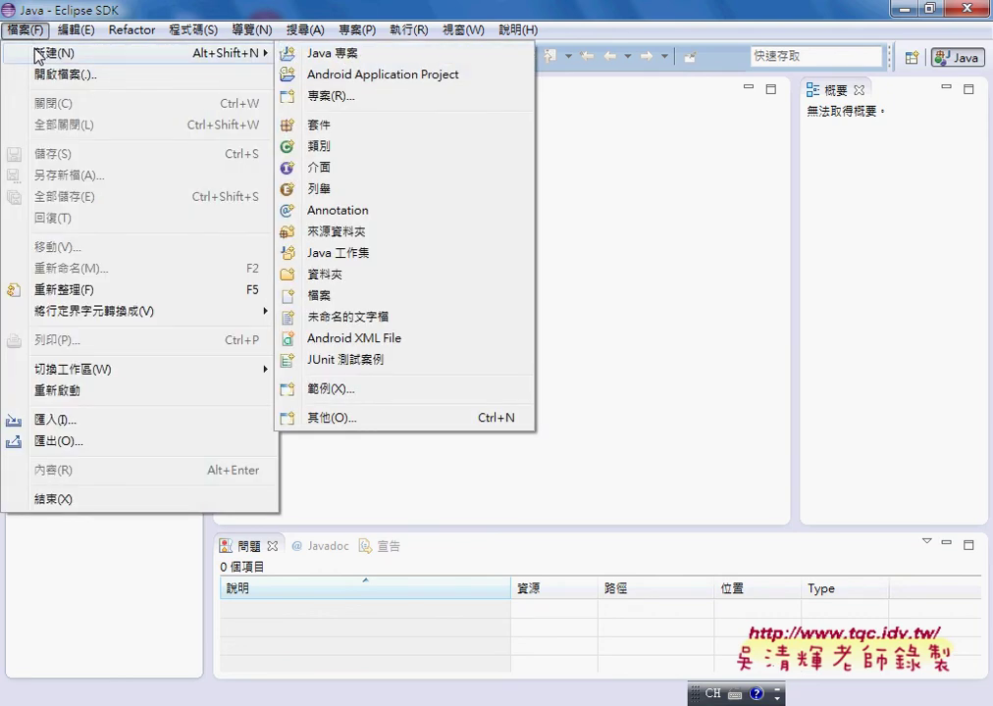
click(363, 76)
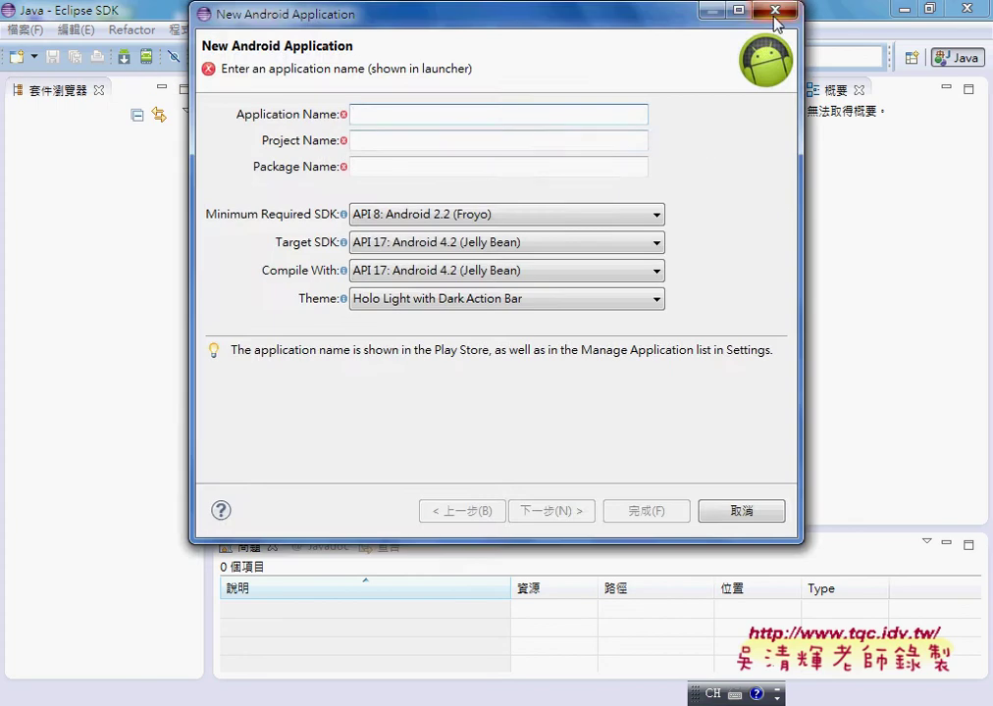
click(771, 14)
Step: Start a new Android application project and name the application HelloWorld
click(28, 31)
mouse_move(38, 53)
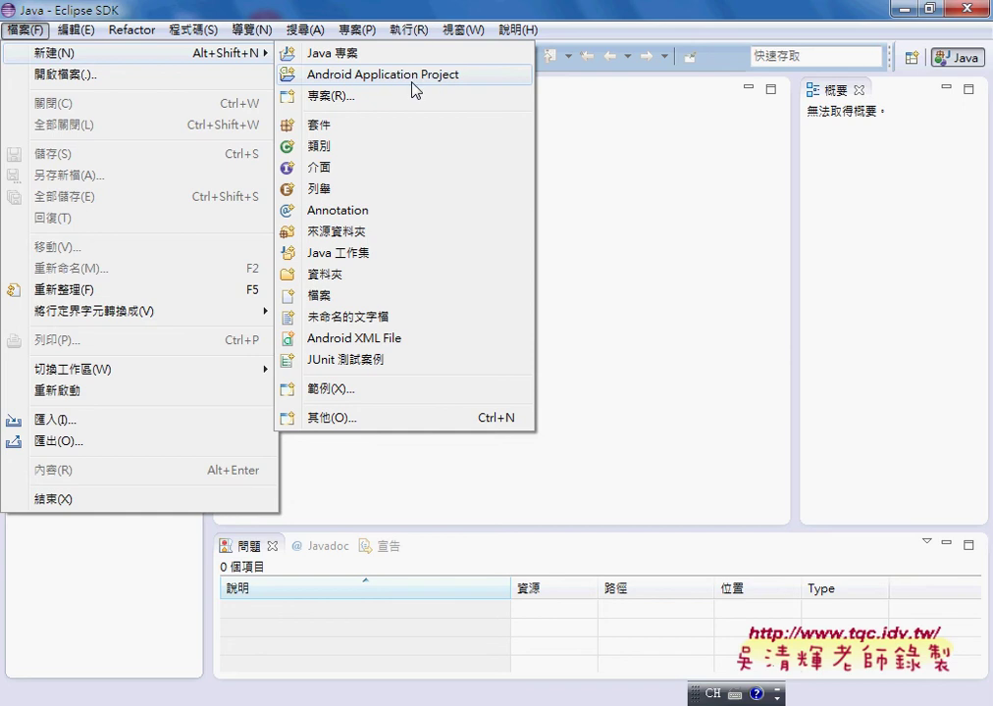
click(370, 77)
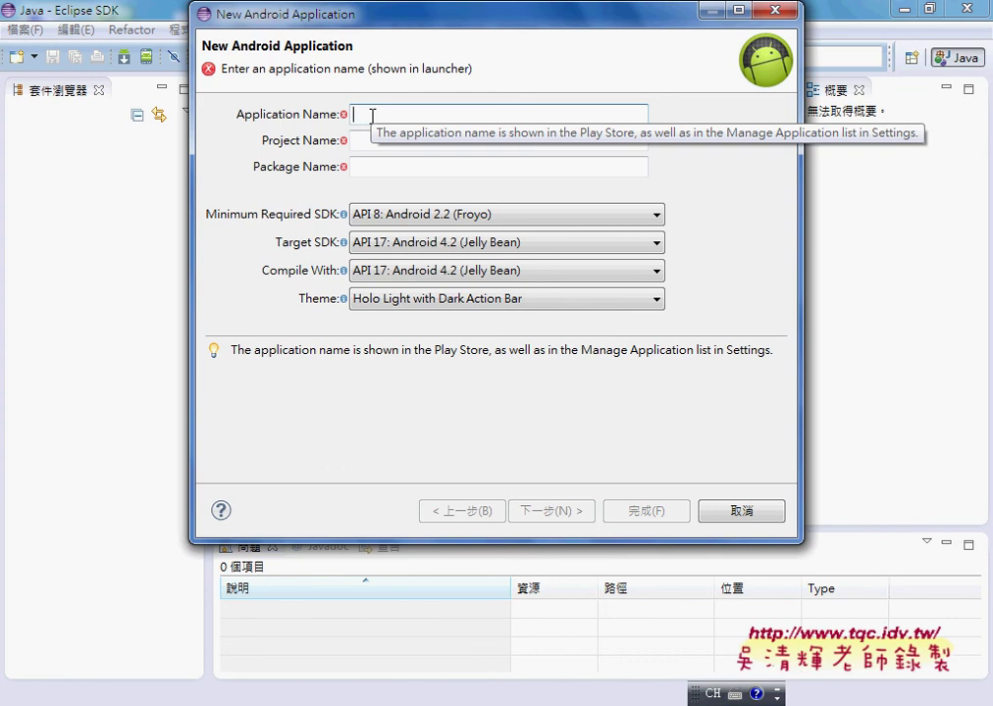
text(He)
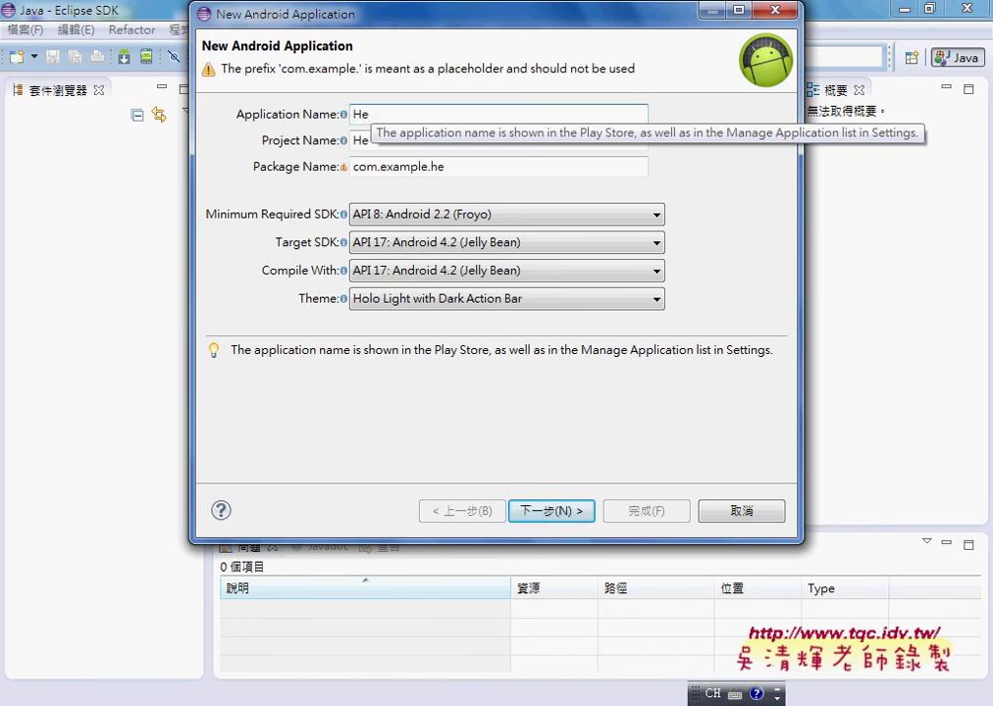
text(llo)
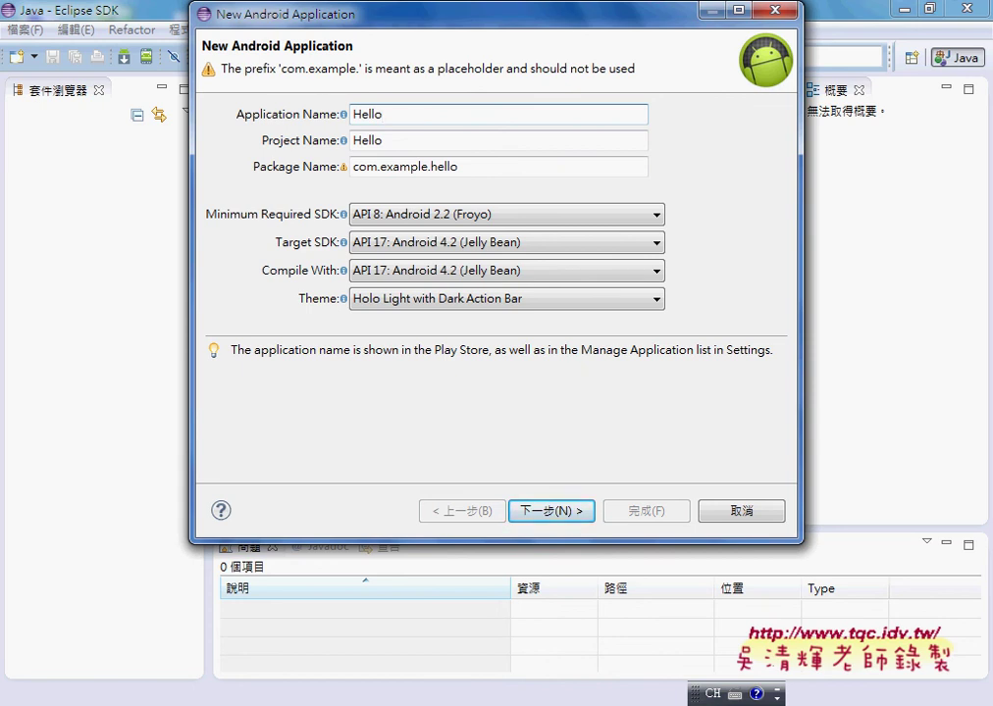
text(World)
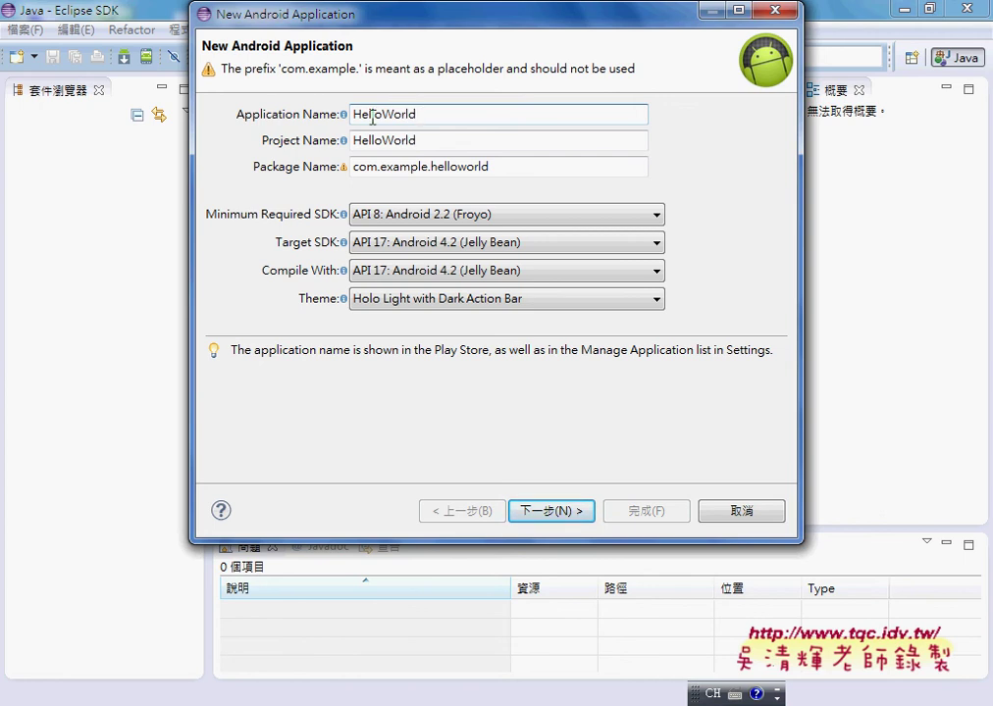
Step: Replace the placeholder company part of the package name so it reads com.labor.helloworld
click(383, 167)
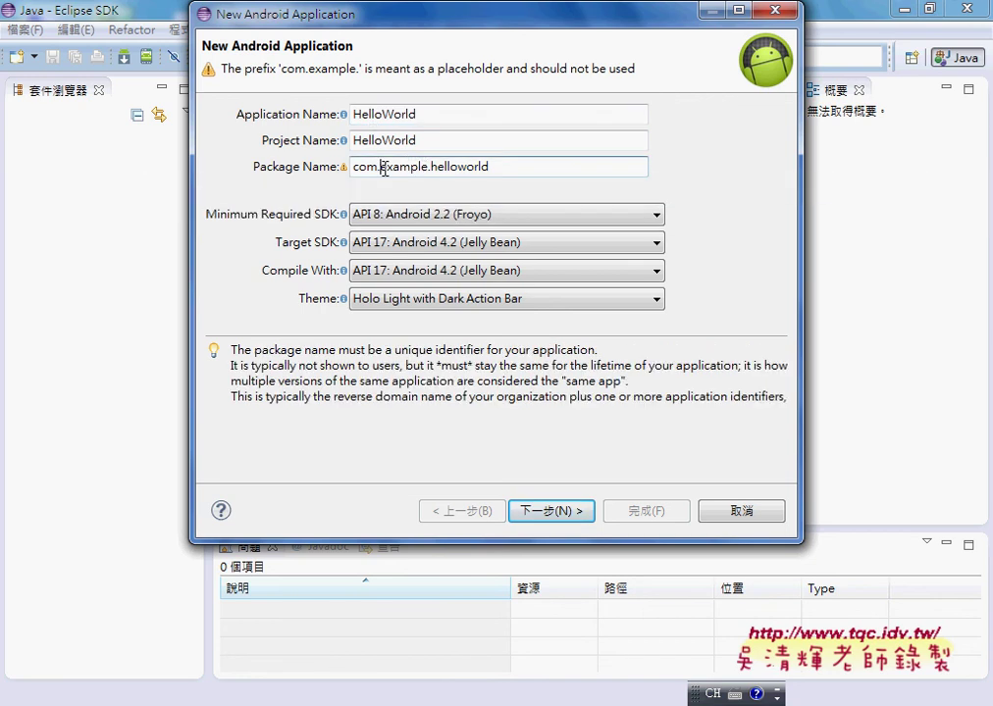
drag(528, 167, 317, 165)
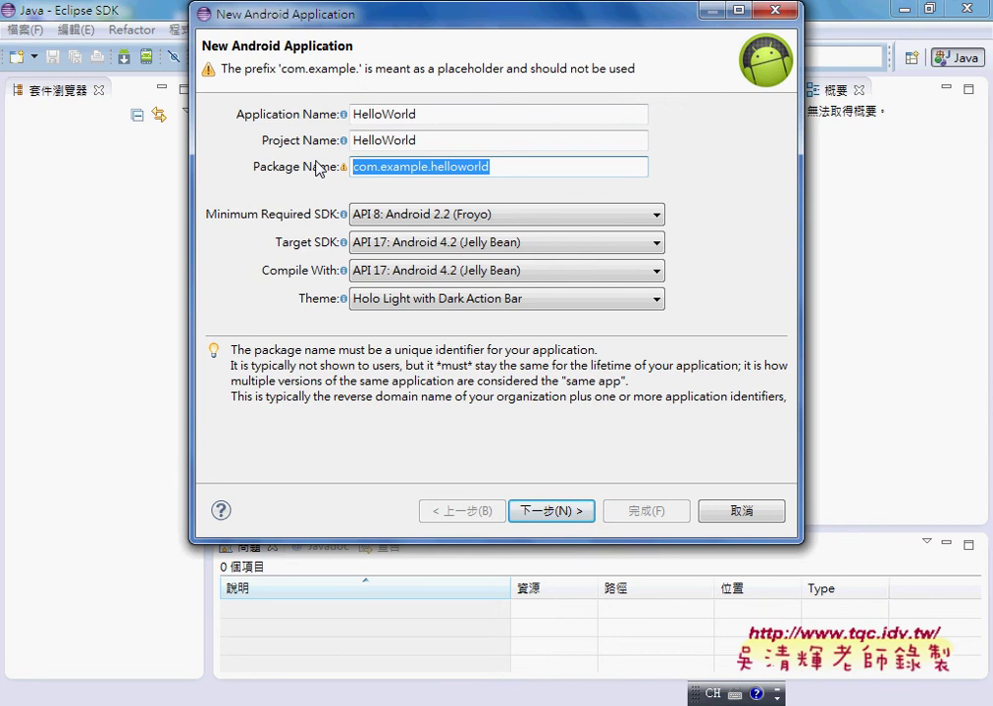
click(377, 167)
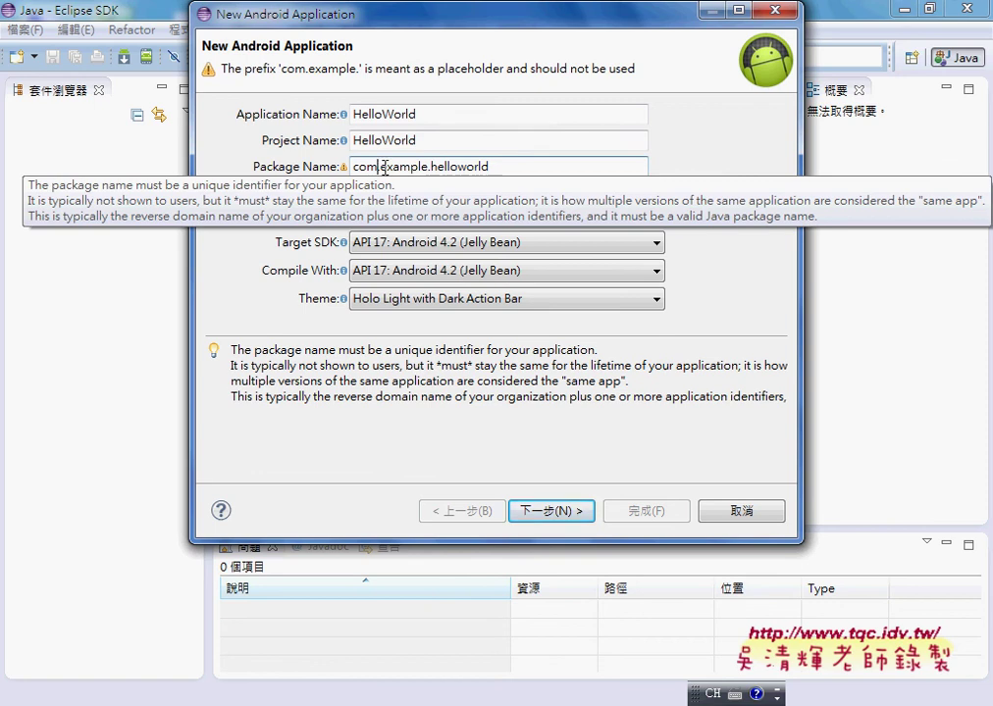
drag(380, 167, 429, 167)
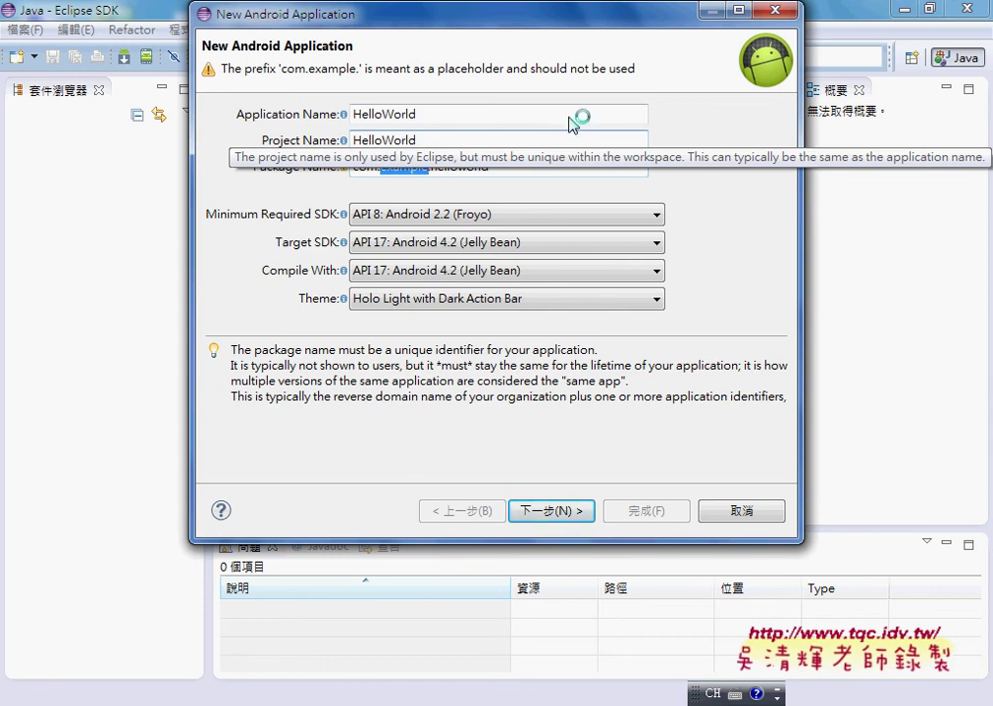
key(BackSpace)
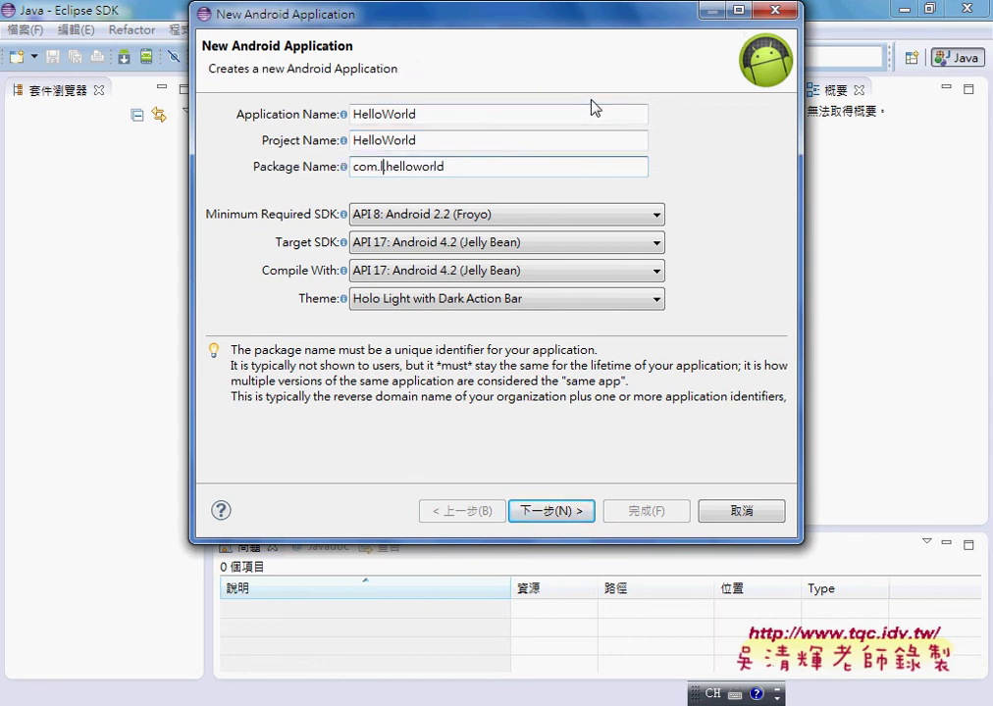
text(labor)
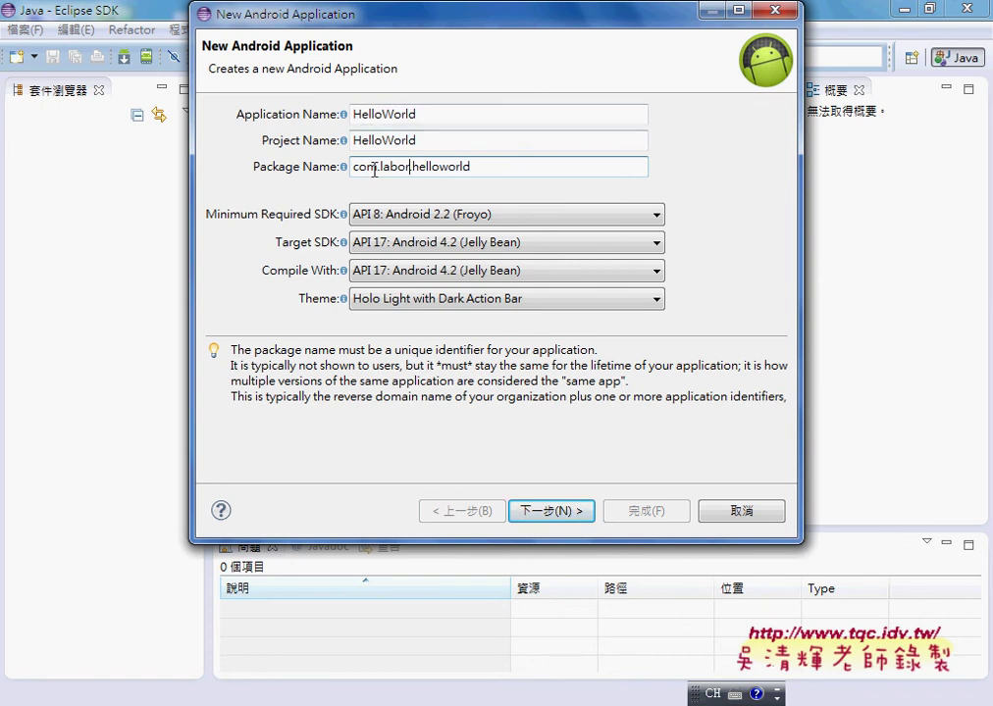
drag(377, 167, 352, 167)
click(507, 169)
drag(478, 166, 349, 170)
drag(492, 169, 327, 164)
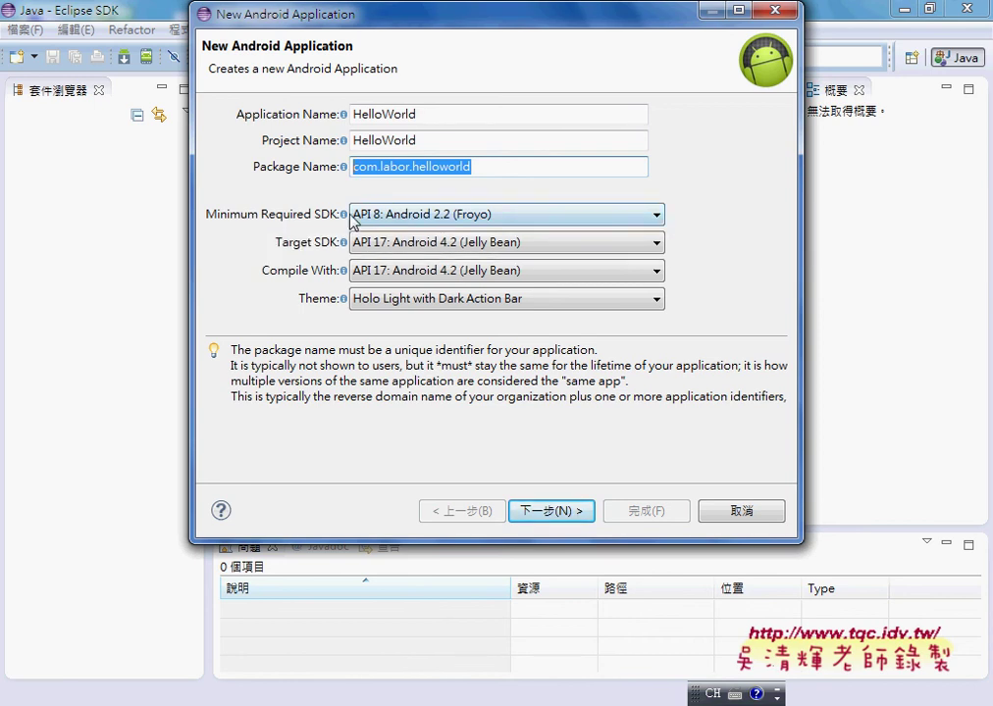
Step: Set the minimum required, target and compile SDKs to API 10: Android 2.3.3 (Gingerbread) and the theme to None
click(419, 215)
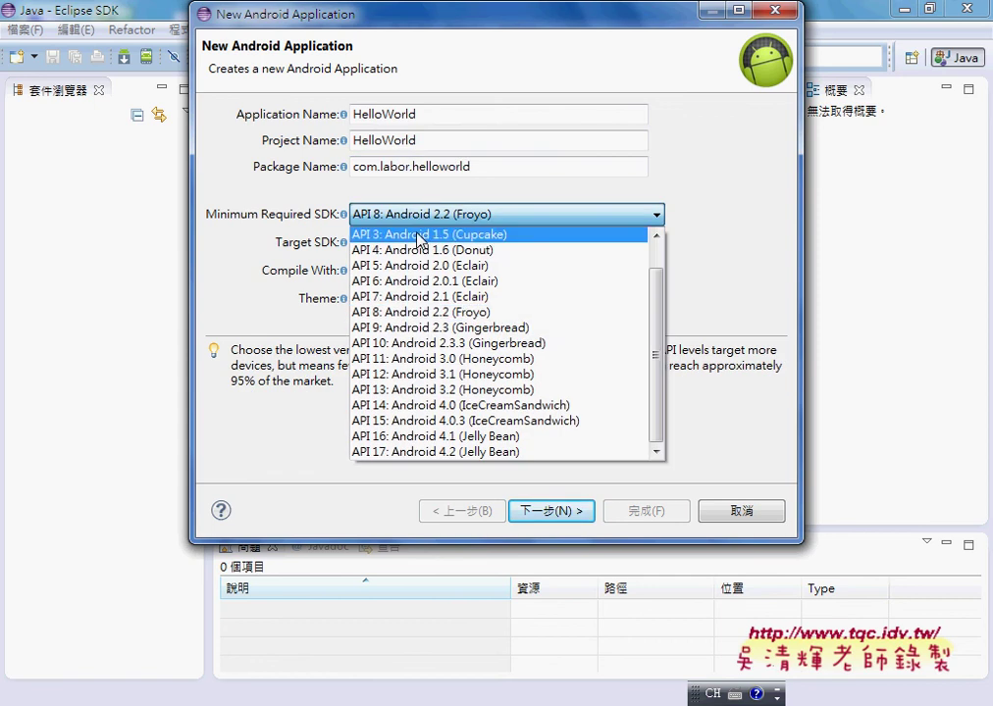
click(407, 344)
click(412, 242)
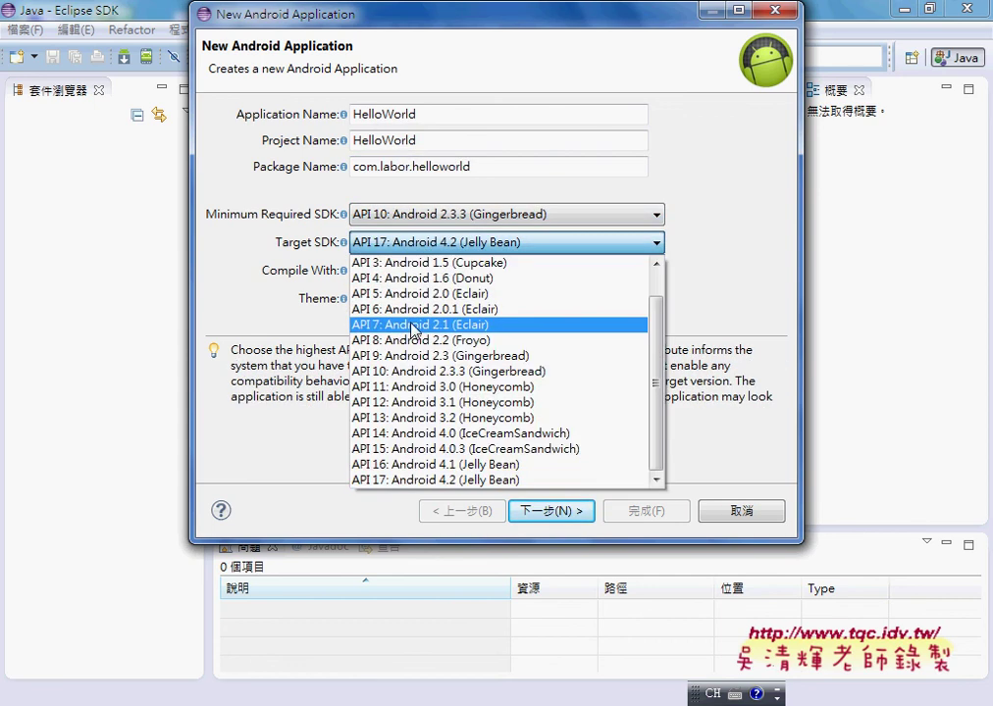
click(413, 378)
click(413, 278)
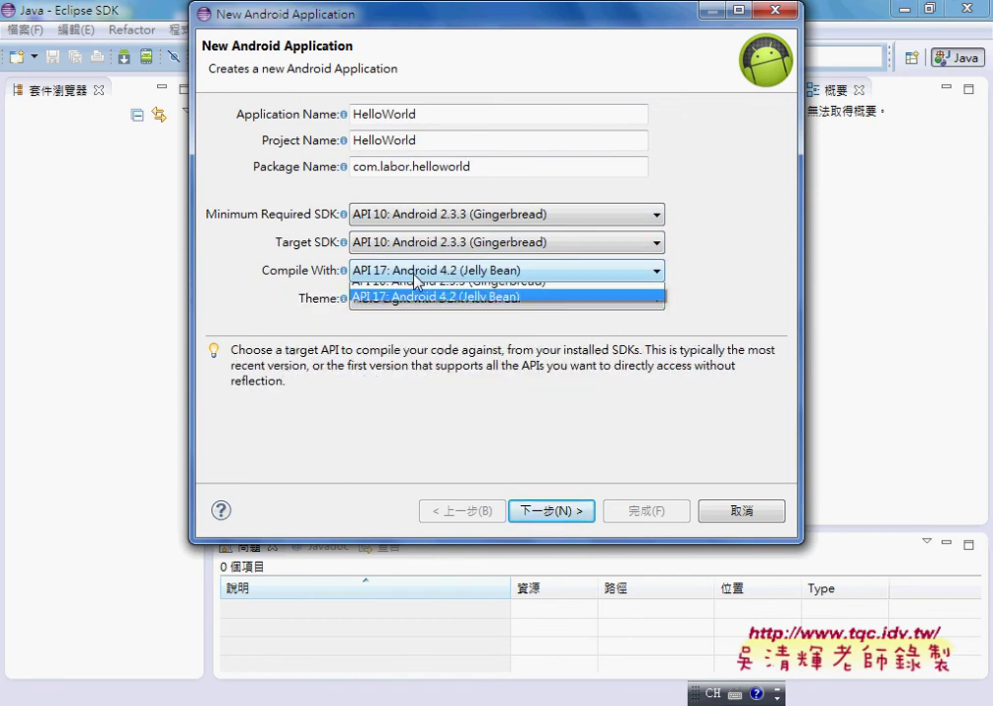
click(431, 306)
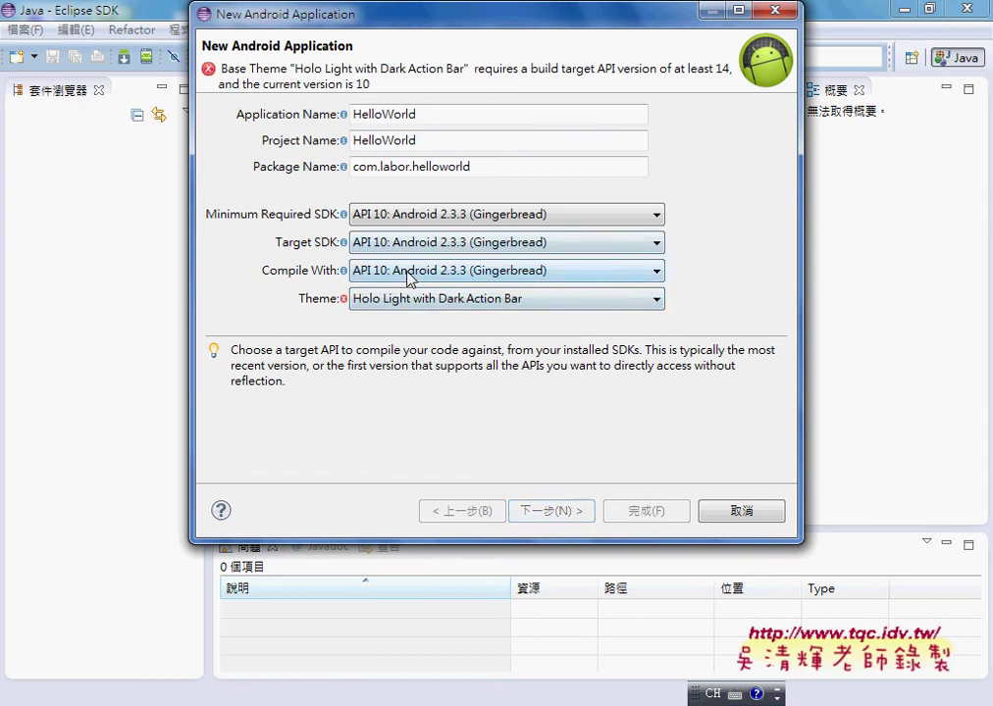
click(477, 301)
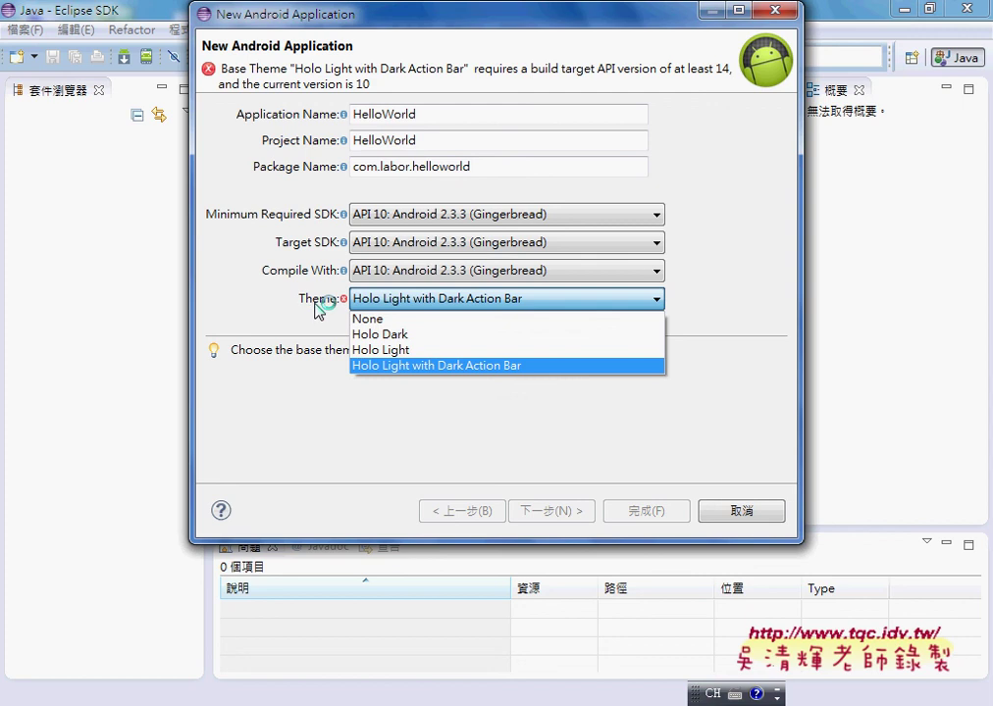
click(375, 323)
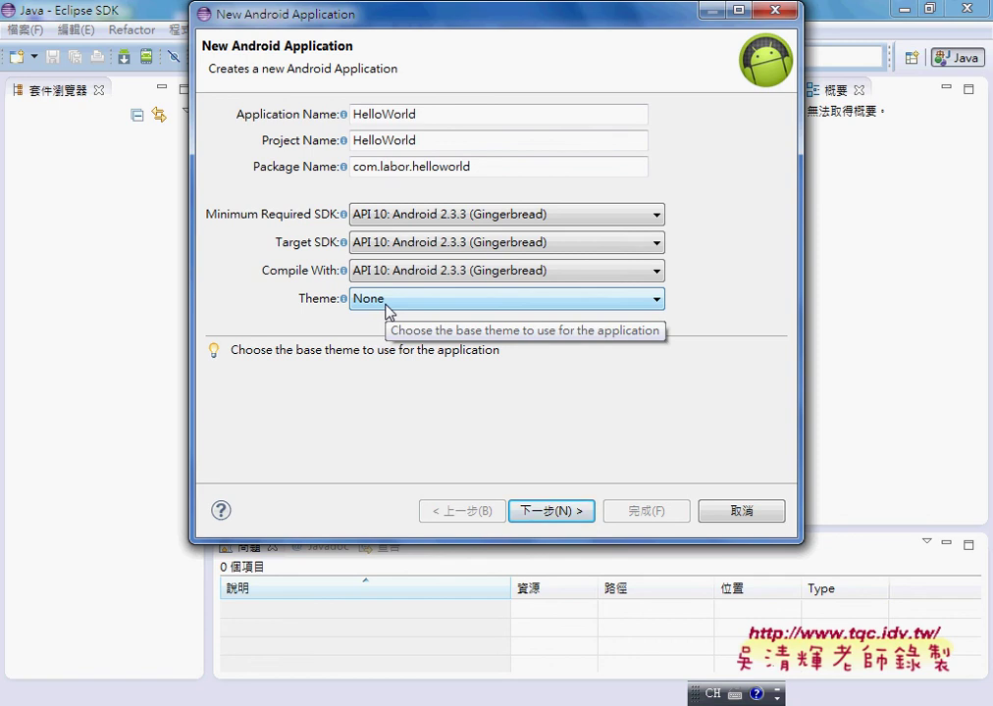
key(ctrl+shift)
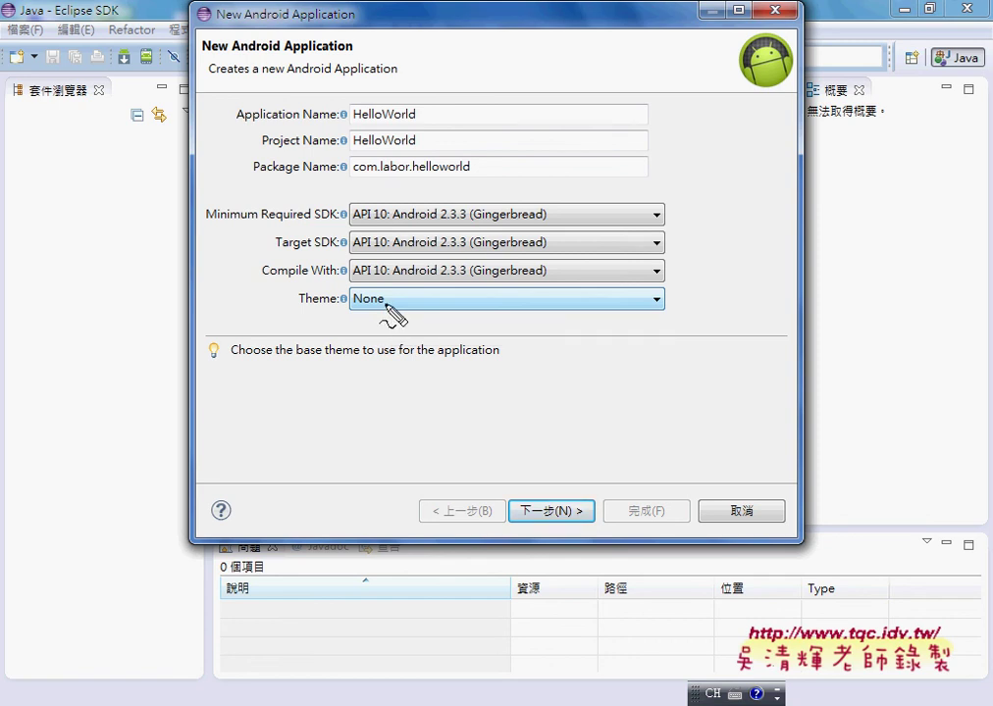
mouse_move(413, 121)
mouse_down()
mouse_move(354, 120)
mouse_move(412, 145)
mouse_move(407, 177)
mouse_up()
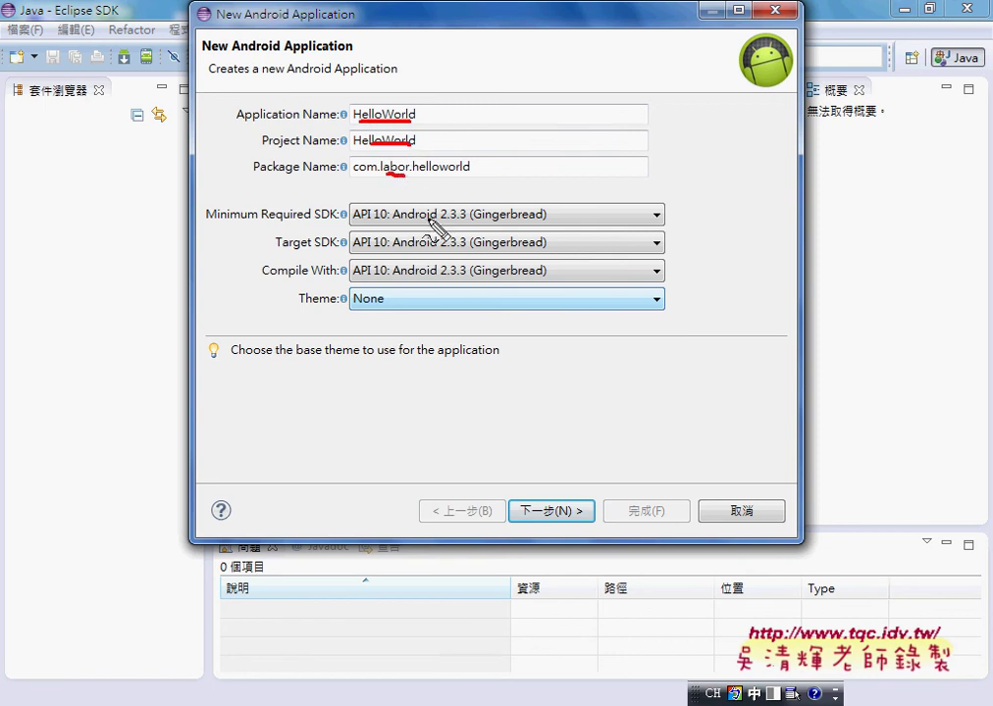
mouse_move(374, 224)
mouse_down()
mouse_move(387, 224)
mouse_move(381, 320)
mouse_up()
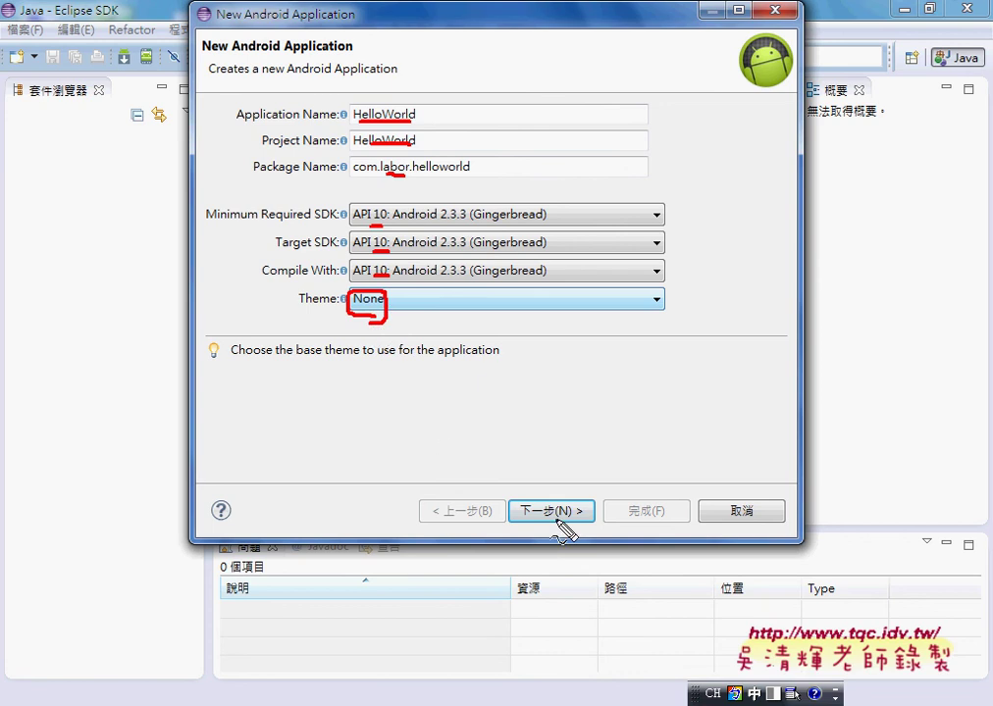
drag(565, 528, 600, 486)
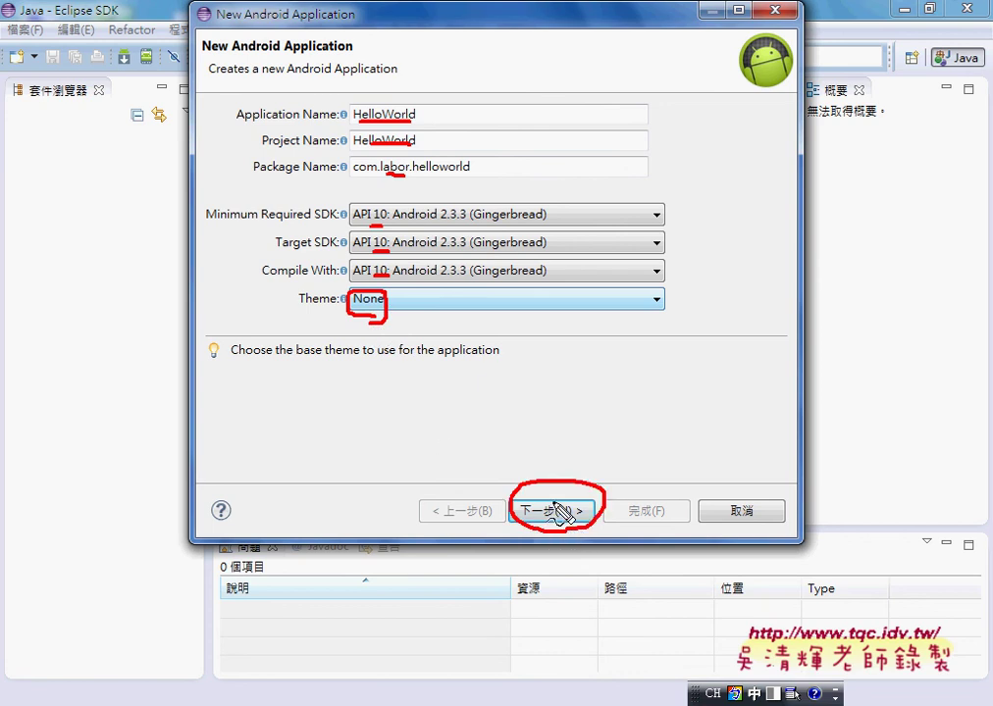
key(Escape)
Step: Accept the default project, launcher icon and blank activity settings and finish creating the project
click(555, 510)
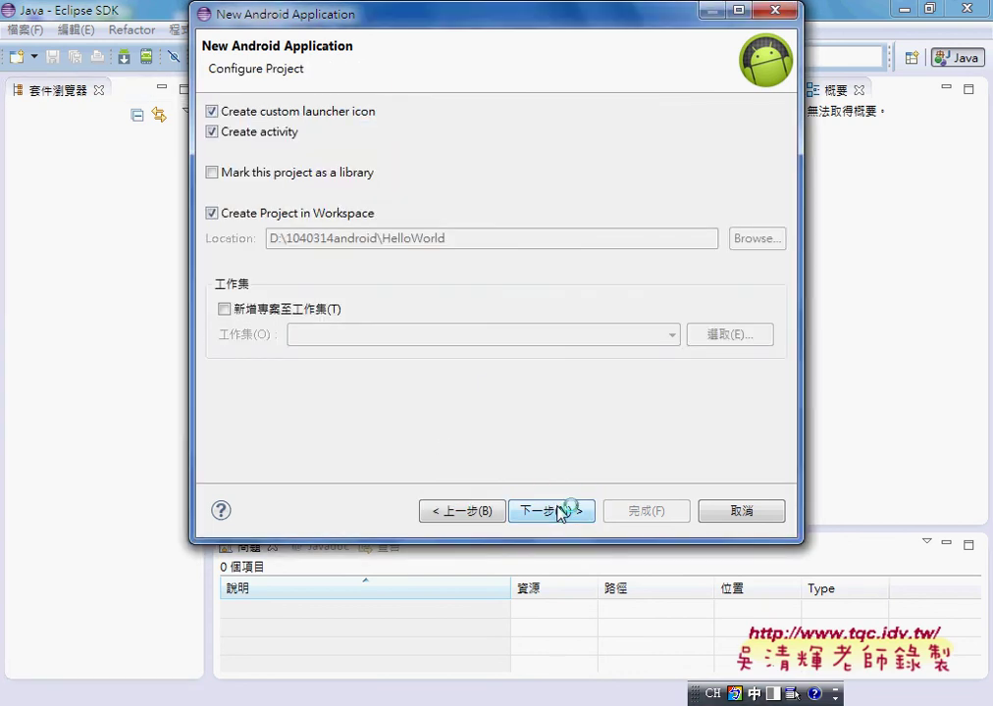
click(564, 516)
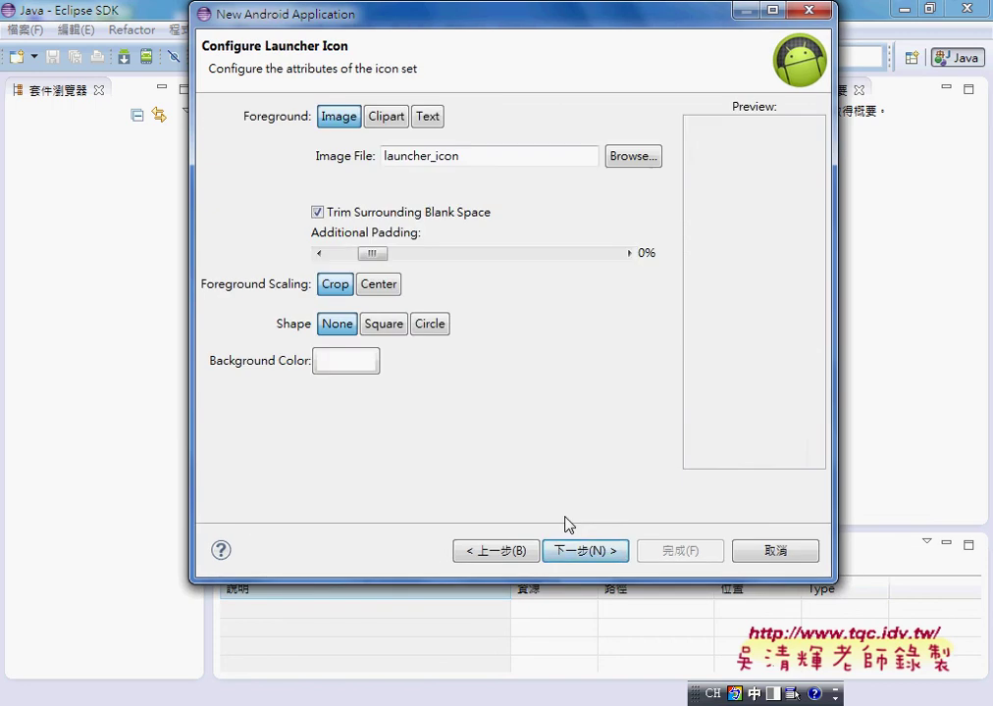
click(587, 553)
click(587, 552)
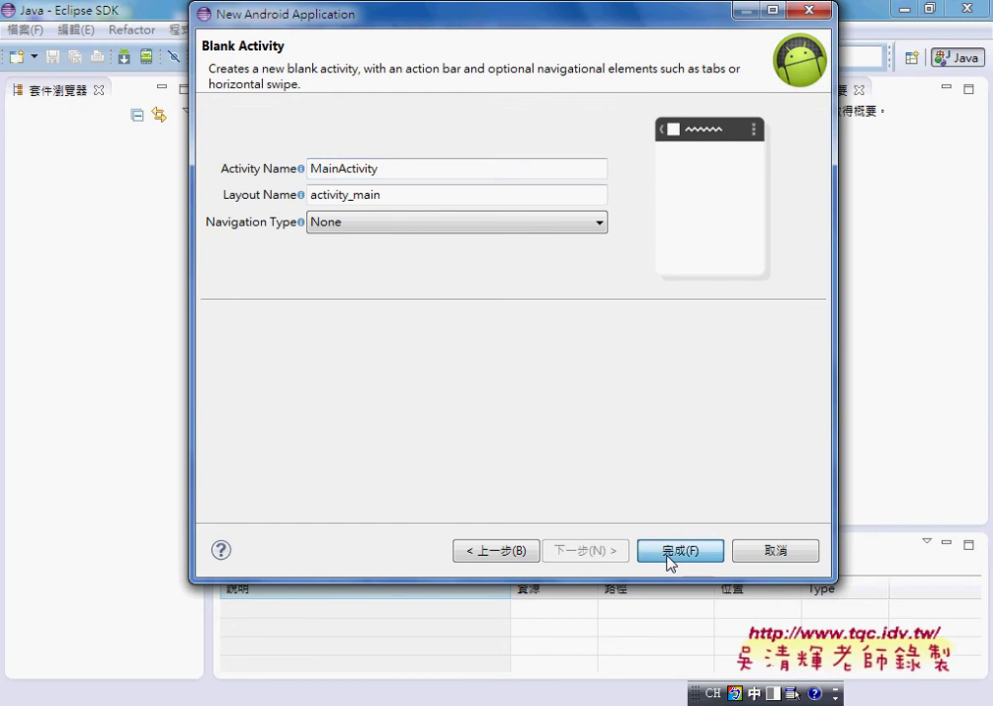
click(671, 555)
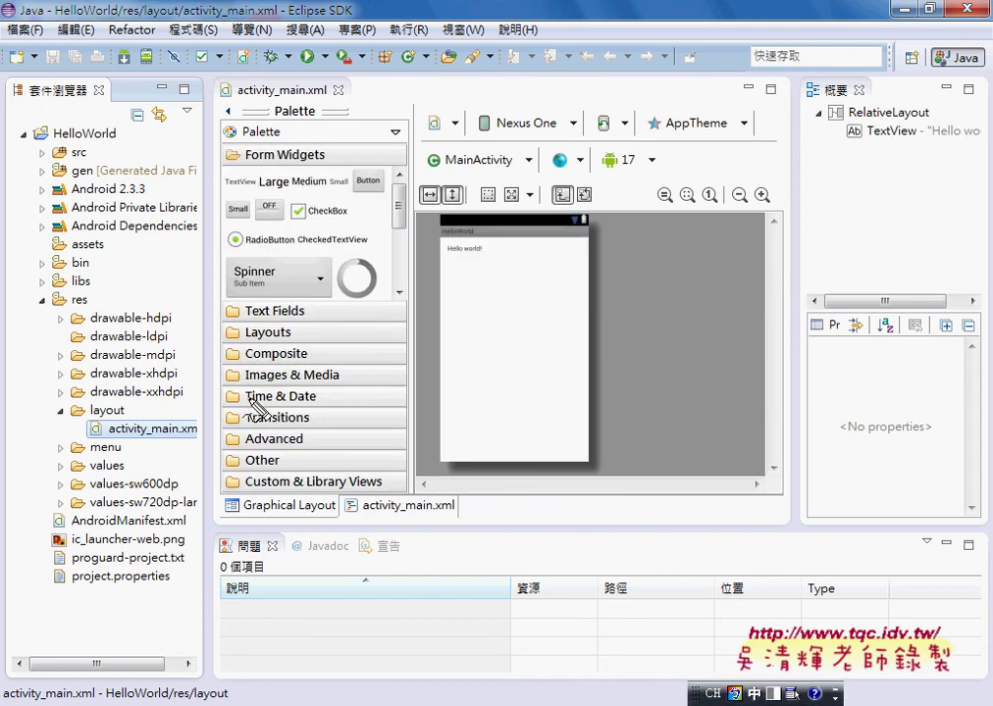
mouse_move(78, 312)
mouse_down()
mouse_move(31, 310)
mouse_move(29, 294)
mouse_move(95, 314)
mouse_up()
mouse_move(124, 425)
mouse_down()
mouse_move(66, 416)
mouse_move(127, 409)
mouse_move(114, 422)
mouse_up()
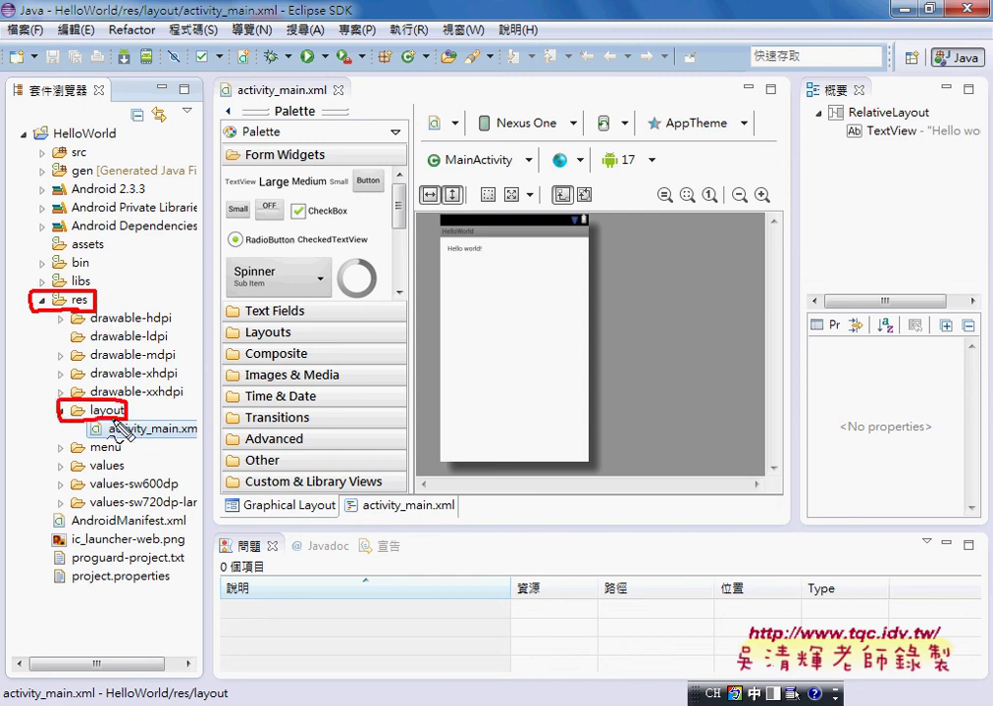
mouse_move(90, 420)
mouse_down()
mouse_move(208, 432)
mouse_move(201, 442)
mouse_move(94, 441)
mouse_move(83, 420)
mouse_up()
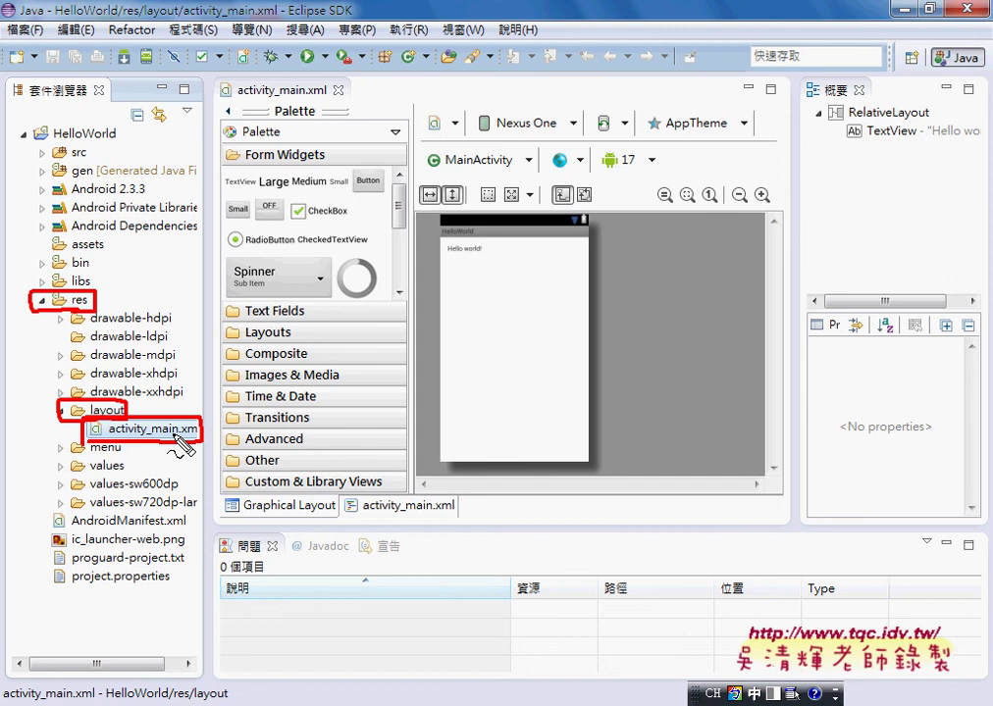
mouse_move(193, 417)
mouse_down()
mouse_move(397, 292)
mouse_move(427, 291)
mouse_move(424, 305)
mouse_up()
mouse_move(481, 454)
mouse_down()
mouse_move(461, 454)
mouse_move(461, 224)
mouse_move(602, 361)
mouse_move(527, 458)
mouse_move(478, 456)
mouse_up()
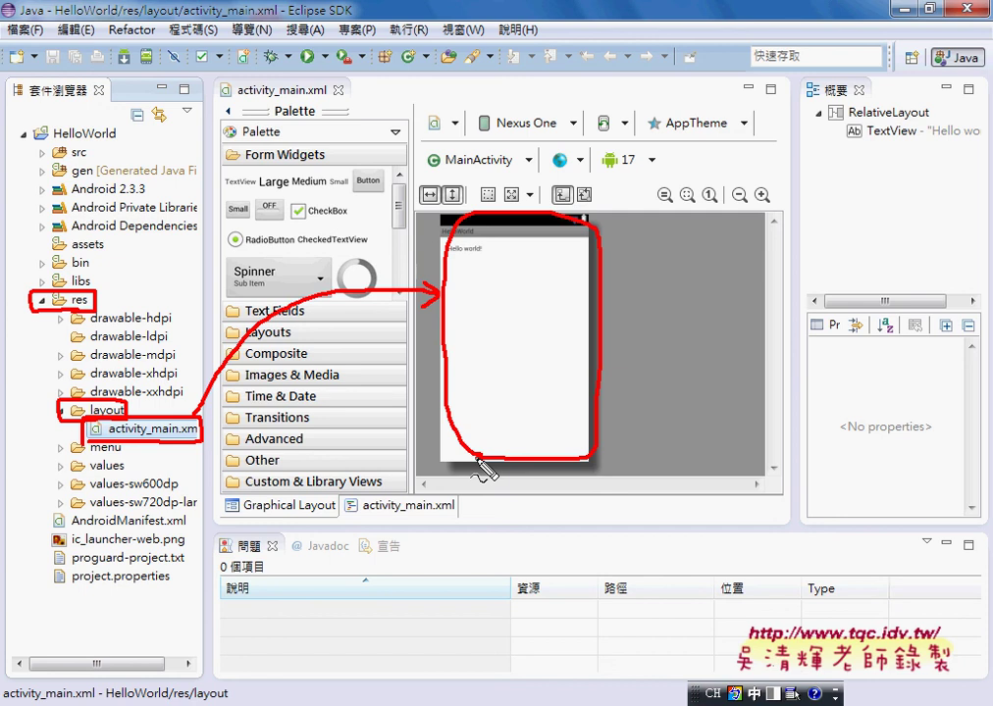